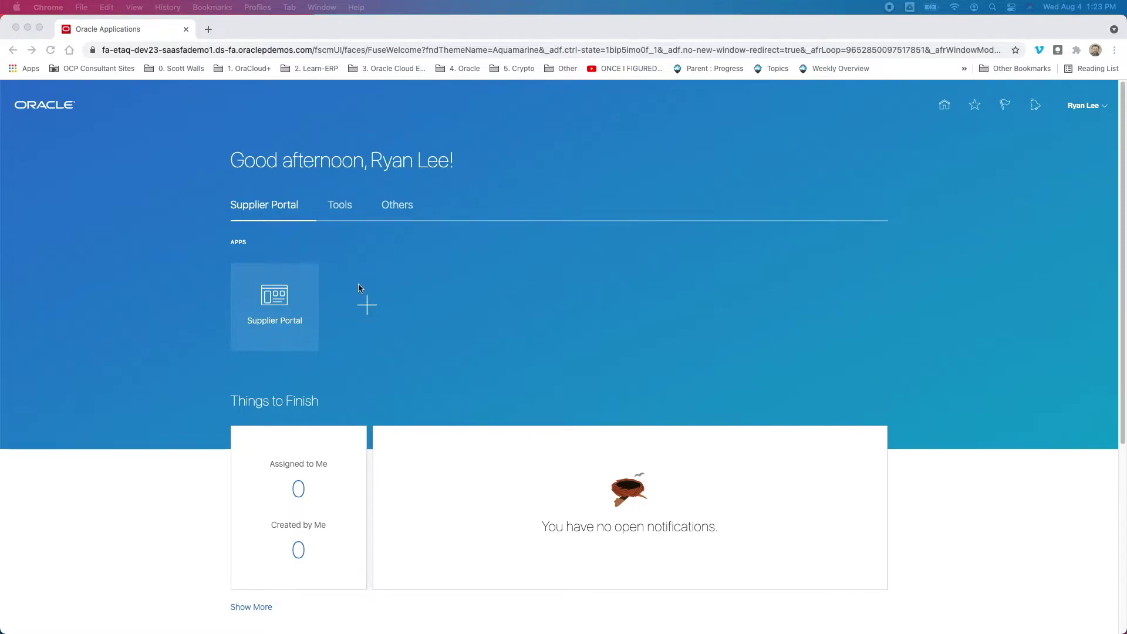
Look over the home page down to News and Announcements and open the Supplier Portal app
{"action": "left_click", "coordinate": [420, 169]}
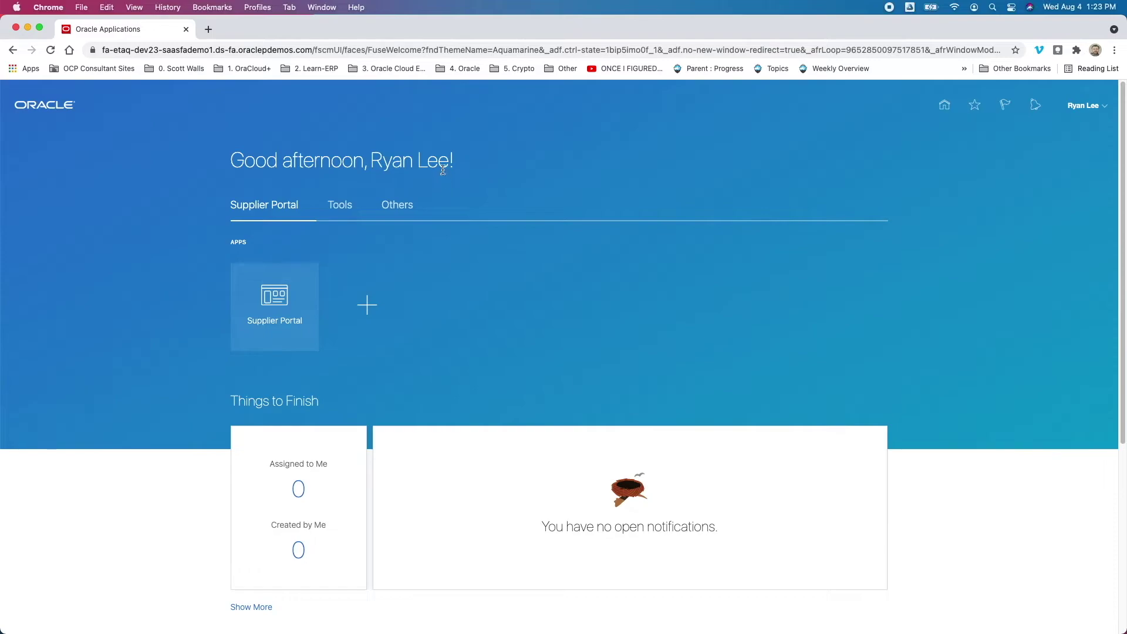
{"action": "left_click_drag", "start_coordinate": [392, 164], "coordinate": [457, 176]}
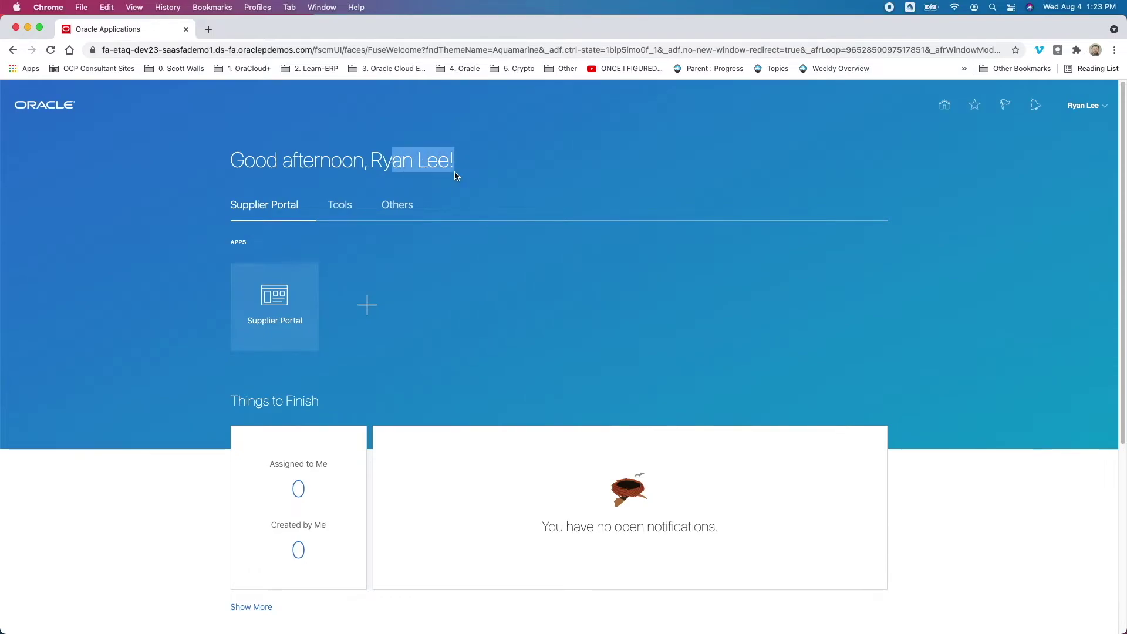
{"action": "scroll", "coordinate": [457, 179], "scroll_direction": "down", "scroll_amount": 5}
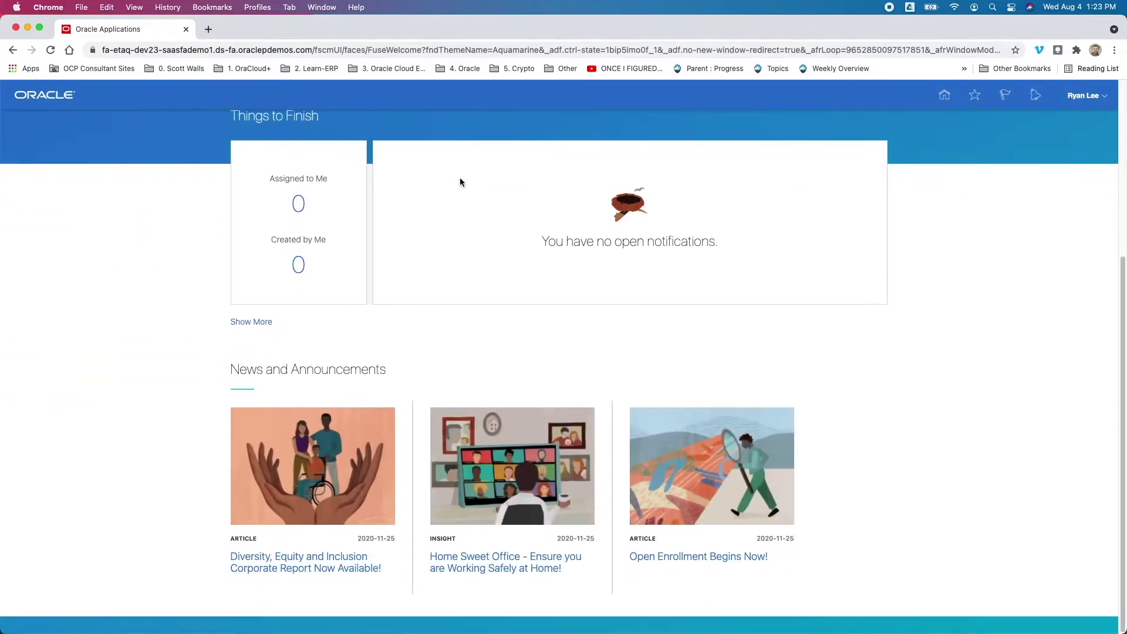
{"action": "scroll", "coordinate": [459, 179], "scroll_direction": "up", "scroll_amount": 5}
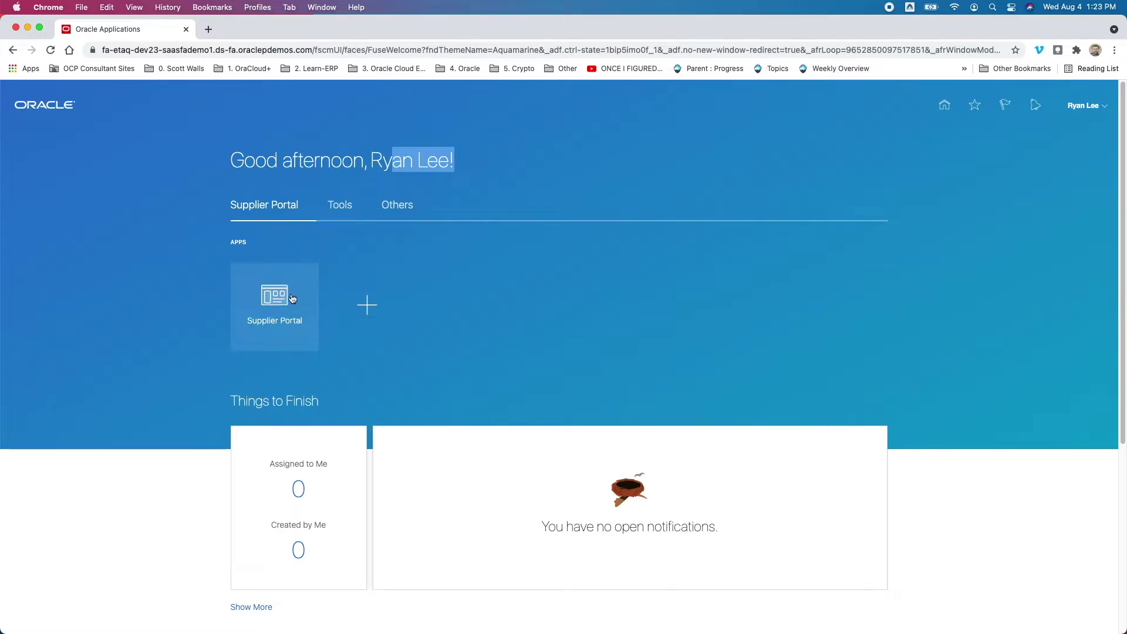
{"action": "left_click", "coordinate": [294, 294]}
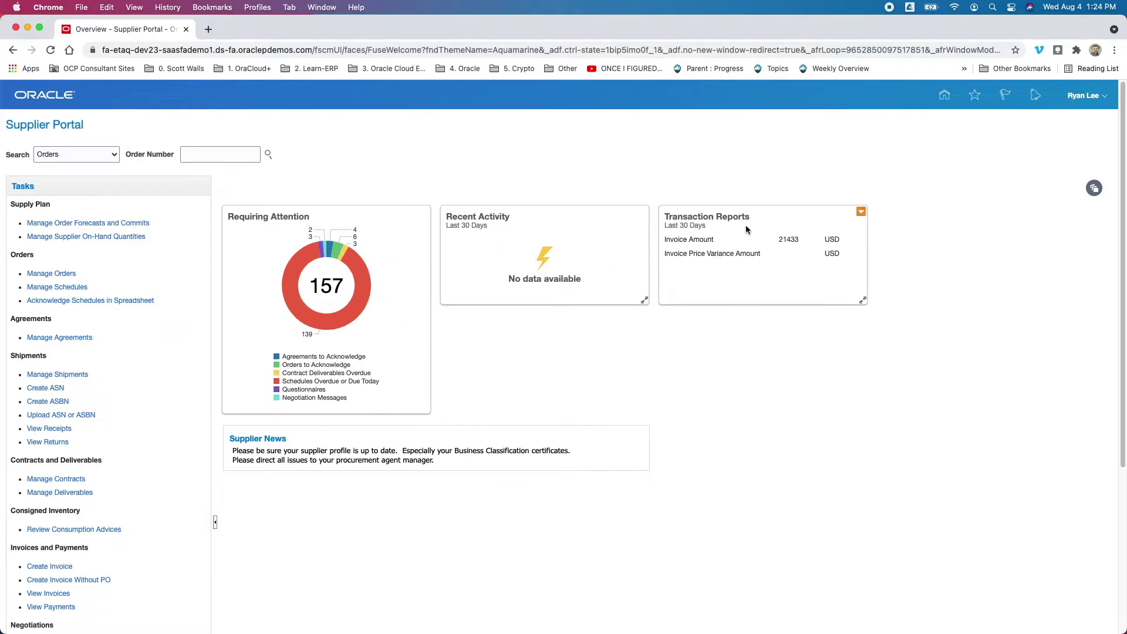
View the infolets offered for the Supplier Portal overview and open the Manage Orders task
{"action": "left_click", "coordinate": [1094, 187]}
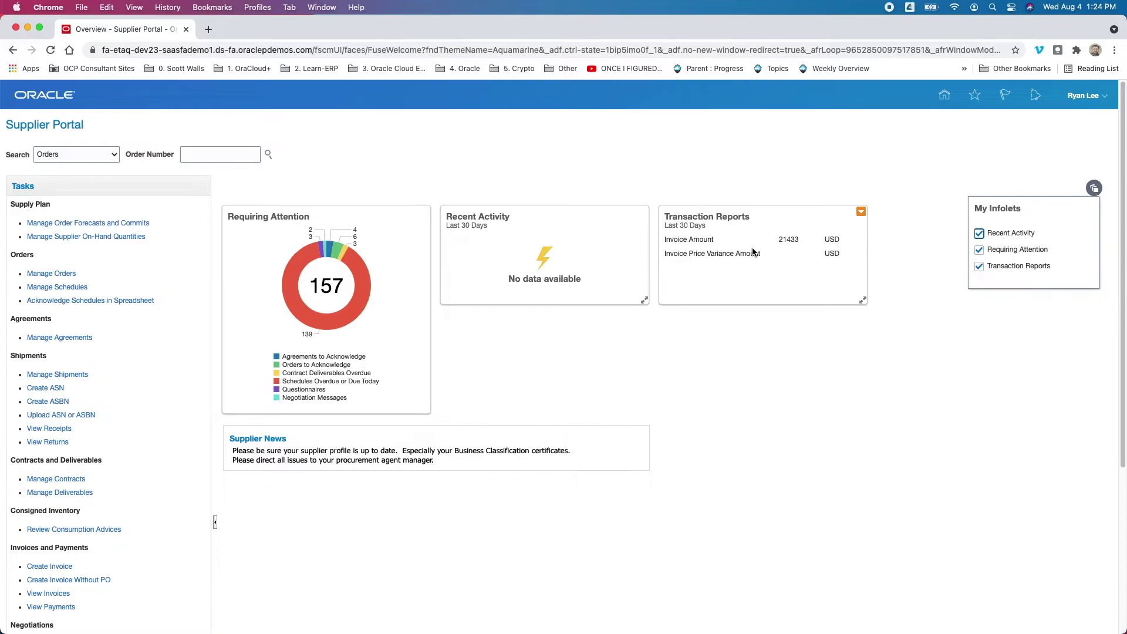
{"action": "left_click", "coordinate": [687, 363]}
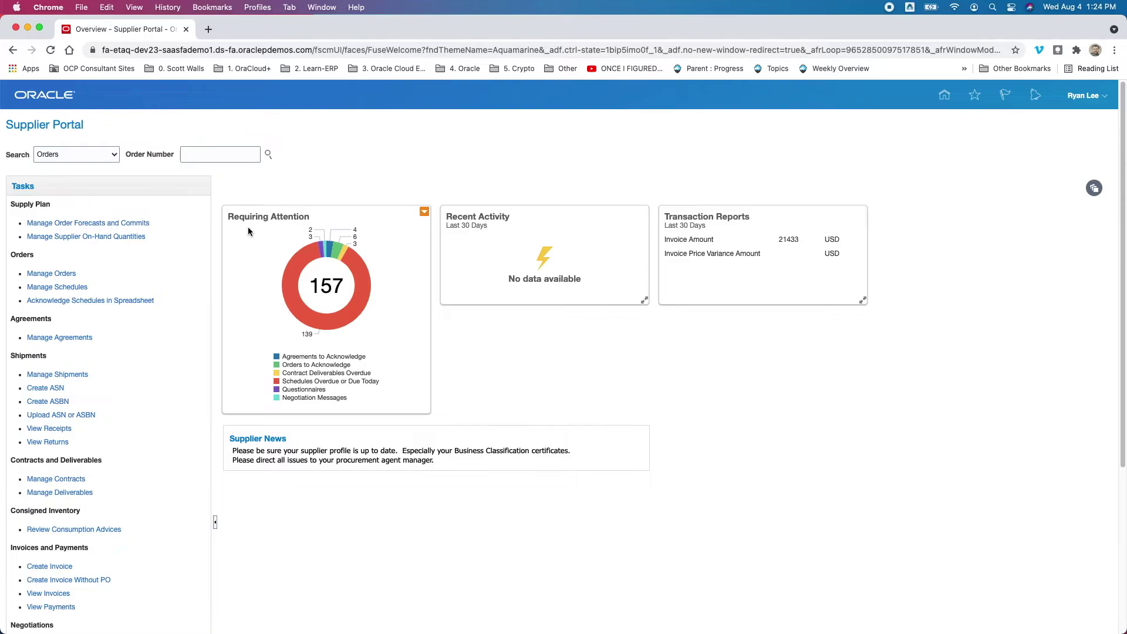
{"action": "scroll", "coordinate": [248, 231], "scroll_direction": "down", "scroll_amount": 5}
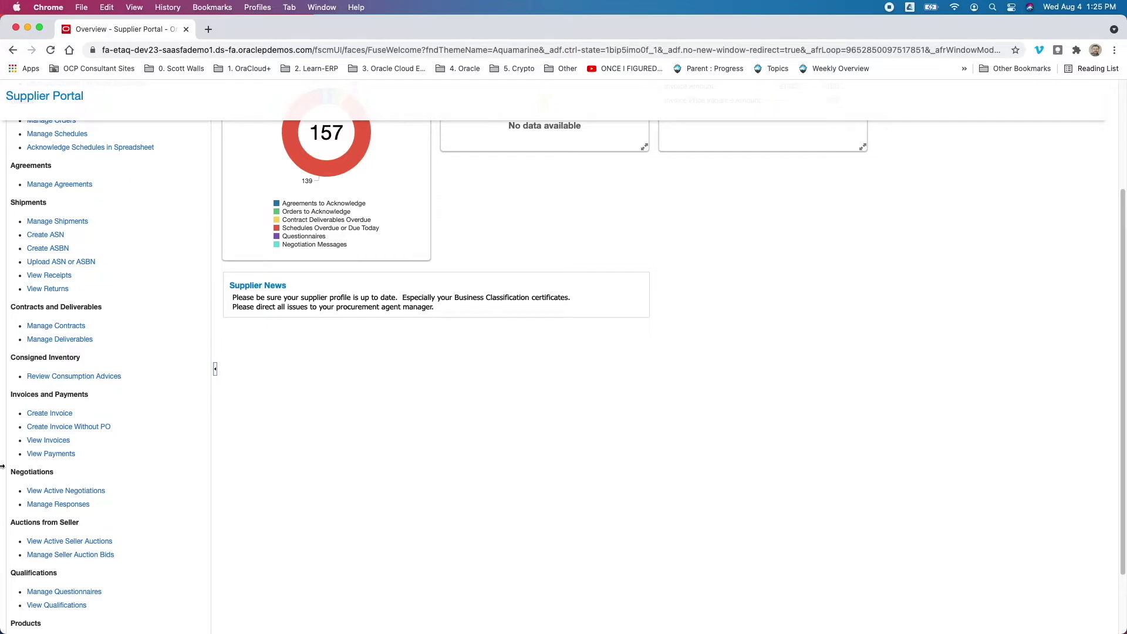
{"action": "scroll", "coordinate": [67, 189], "scroll_direction": "up", "scroll_amount": 3}
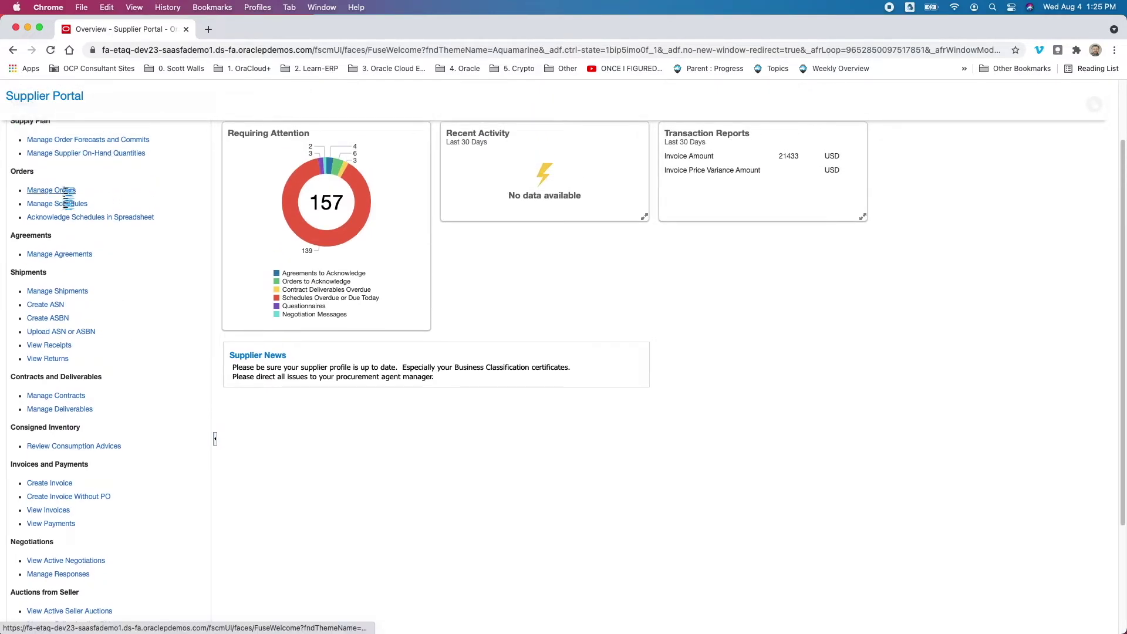
{"action": "left_click", "coordinate": [63, 191]}
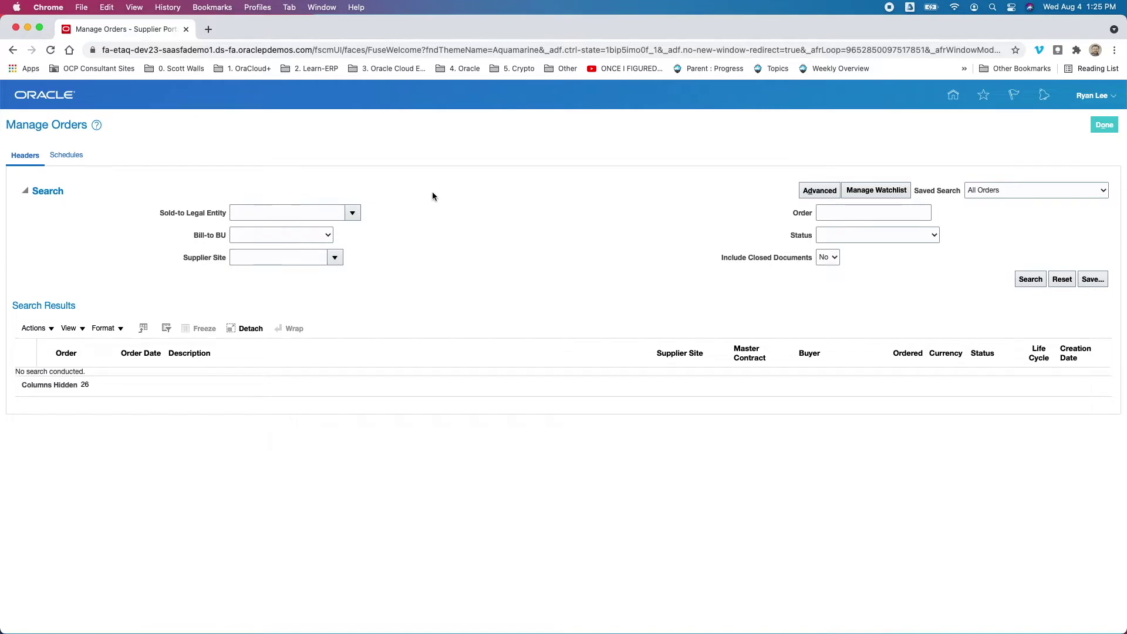
View the Bill-to BU choices and switch the order search to advanced mode
{"action": "left_click", "coordinate": [299, 236]}
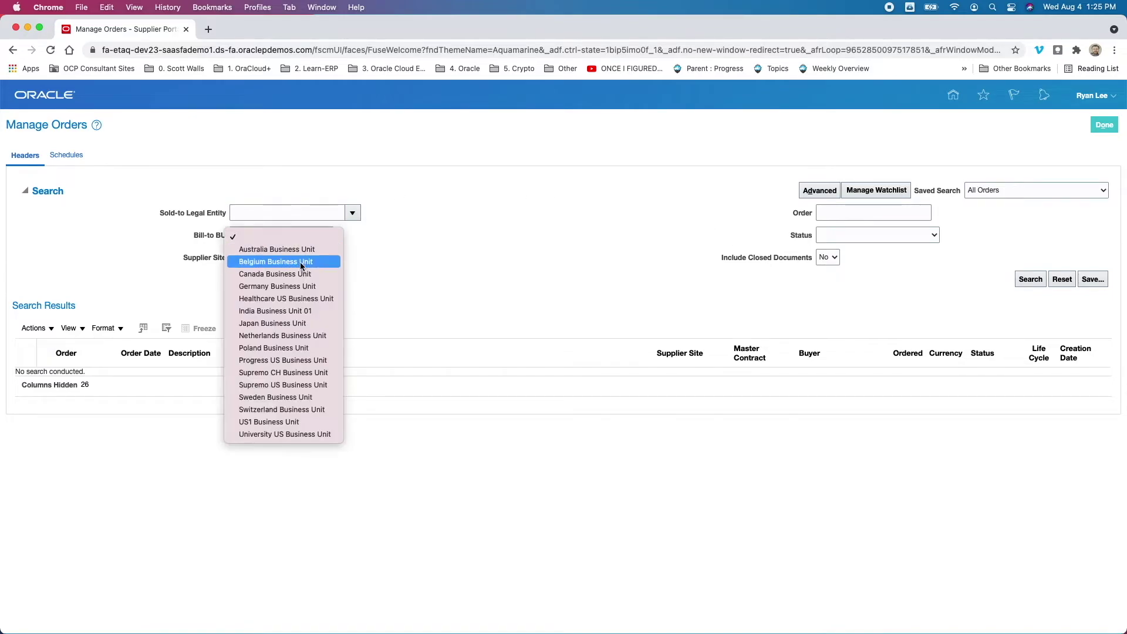
{"action": "left_click", "coordinate": [608, 315]}
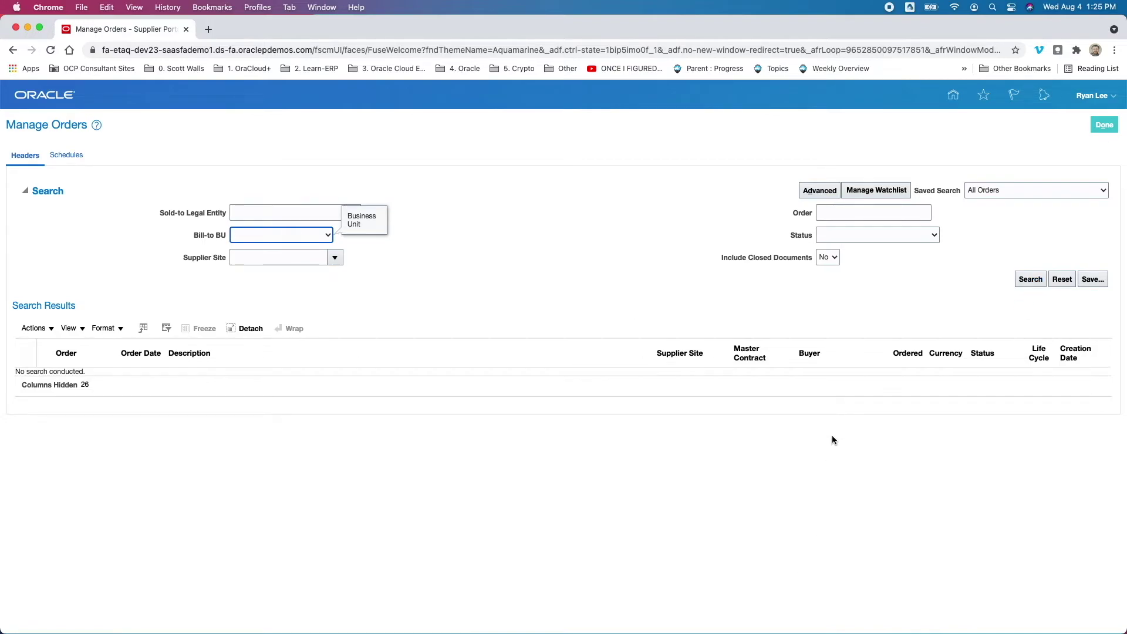
{"action": "left_click", "coordinate": [827, 191]}
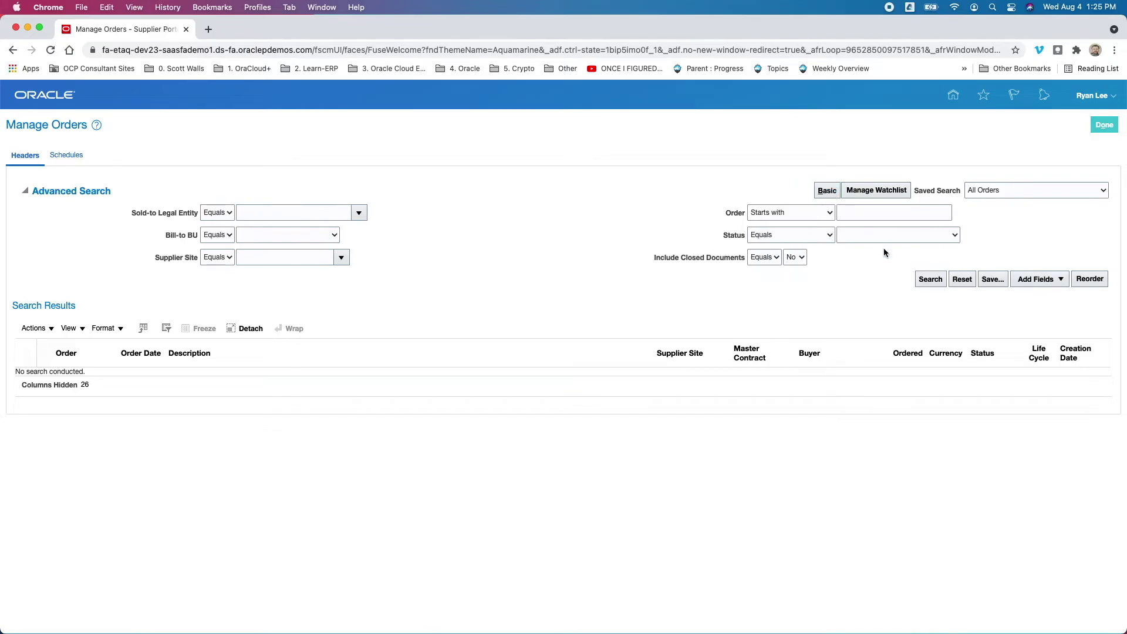
Add the EffectiveStartDate field to the advanced order search and remove it again
{"action": "left_click", "coordinate": [1034, 277]}
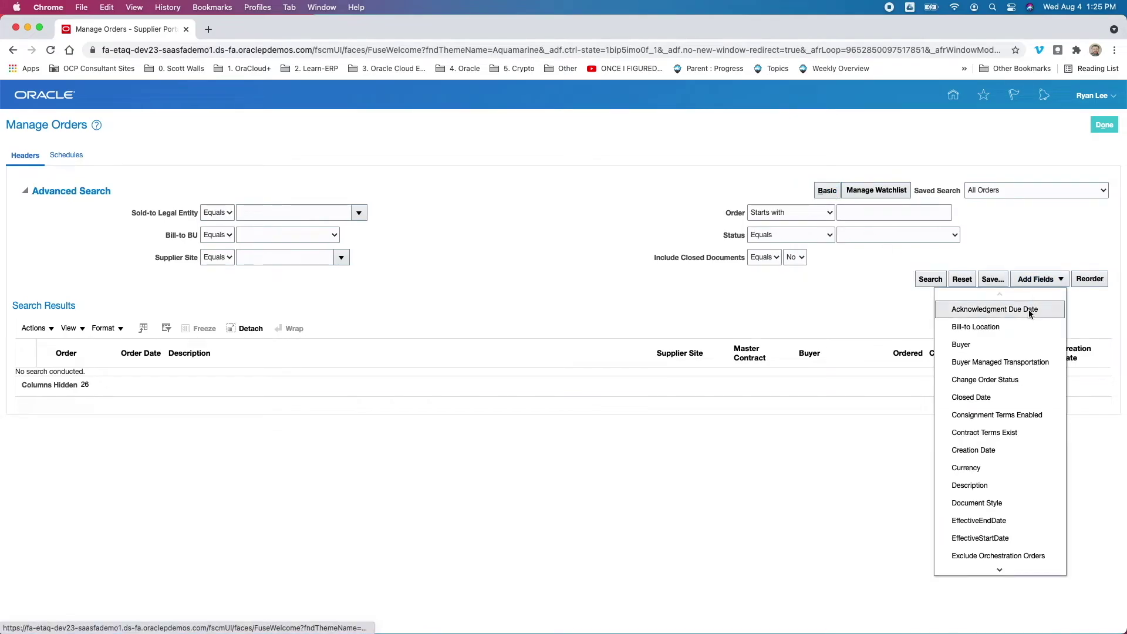
{"action": "left_click", "coordinate": [998, 538]}
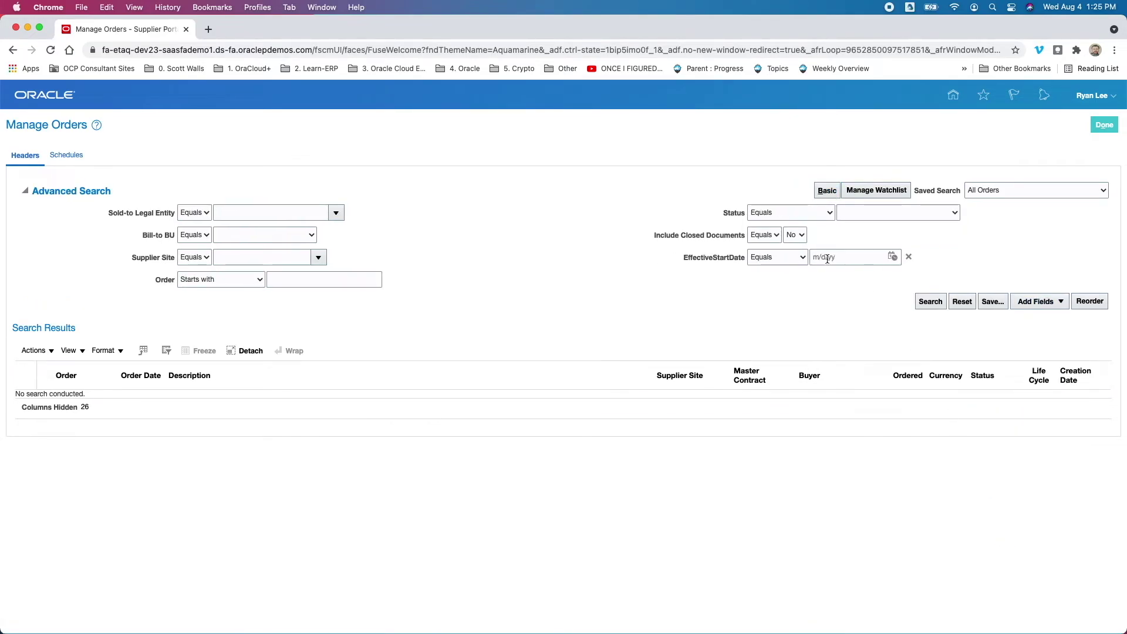
{"action": "left_click", "coordinate": [907, 259]}
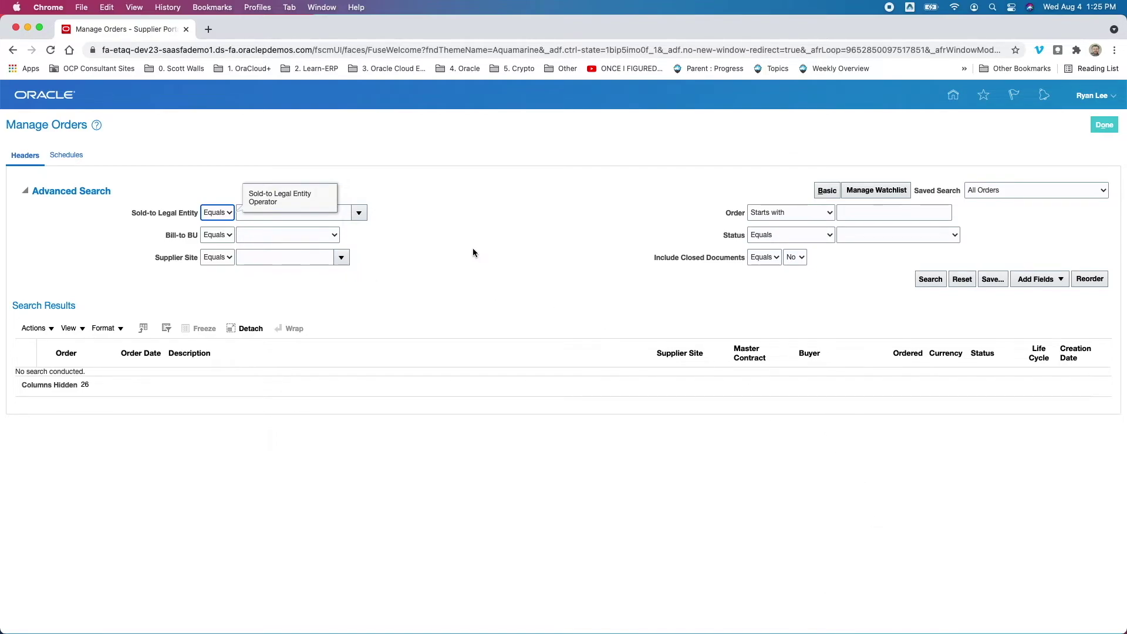
Choose a Sold-to Legal Entity from its list and run the advanced order search
{"action": "left_click", "coordinate": [358, 214]}
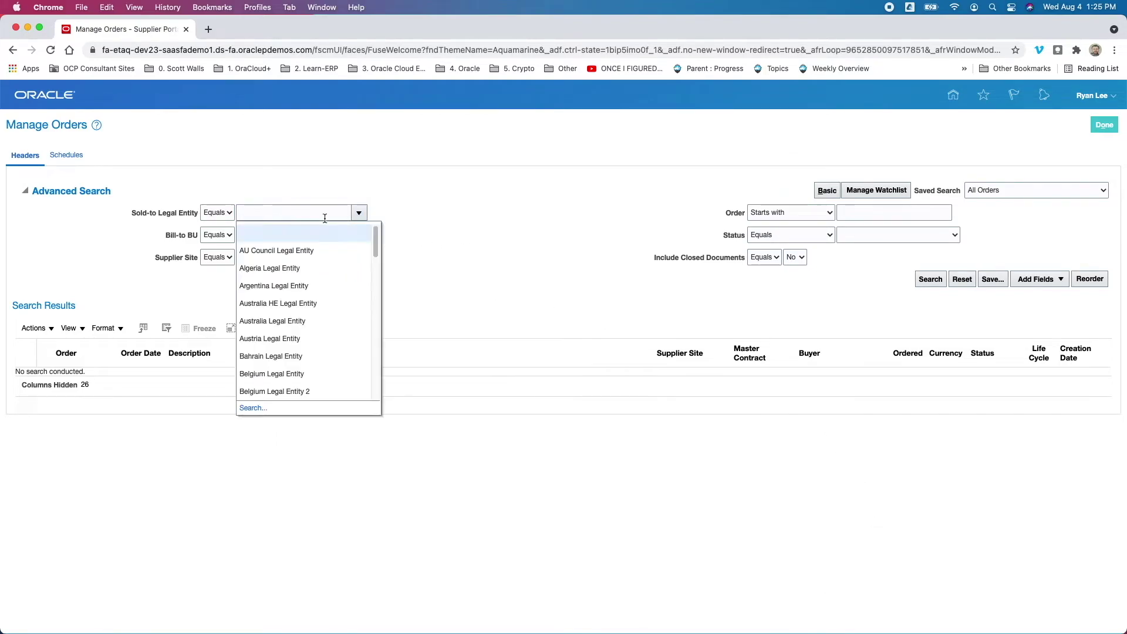
{"action": "left_click", "coordinate": [294, 321]}
{"action": "key", "text": "Return"}
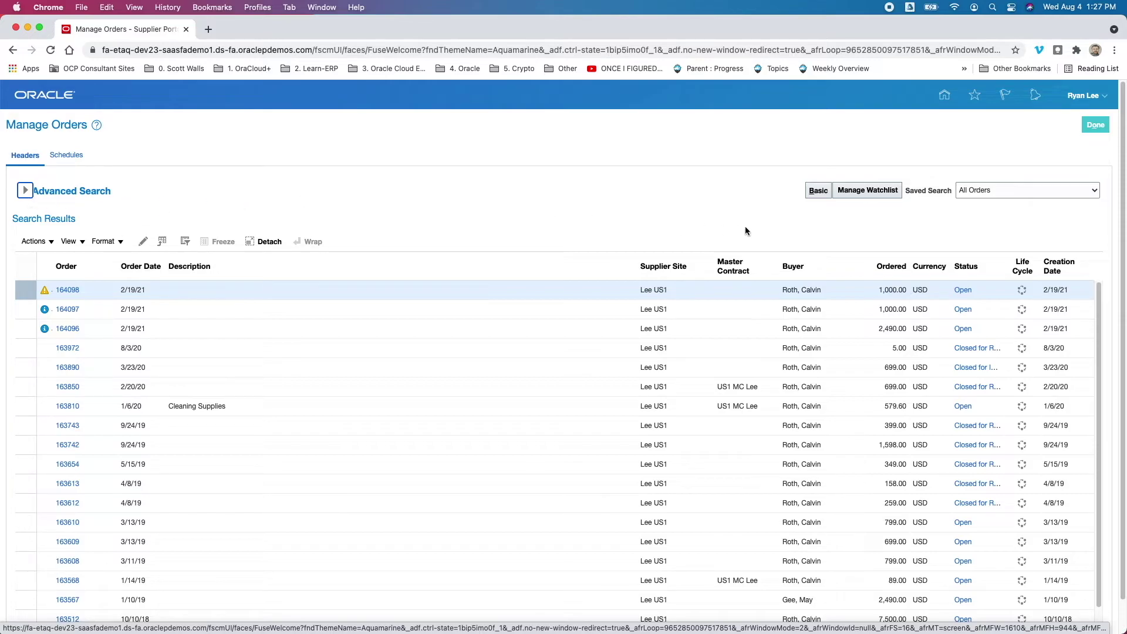
Examine the saved search options and the columns available for the order search results
{"action": "left_click", "coordinate": [999, 192]}
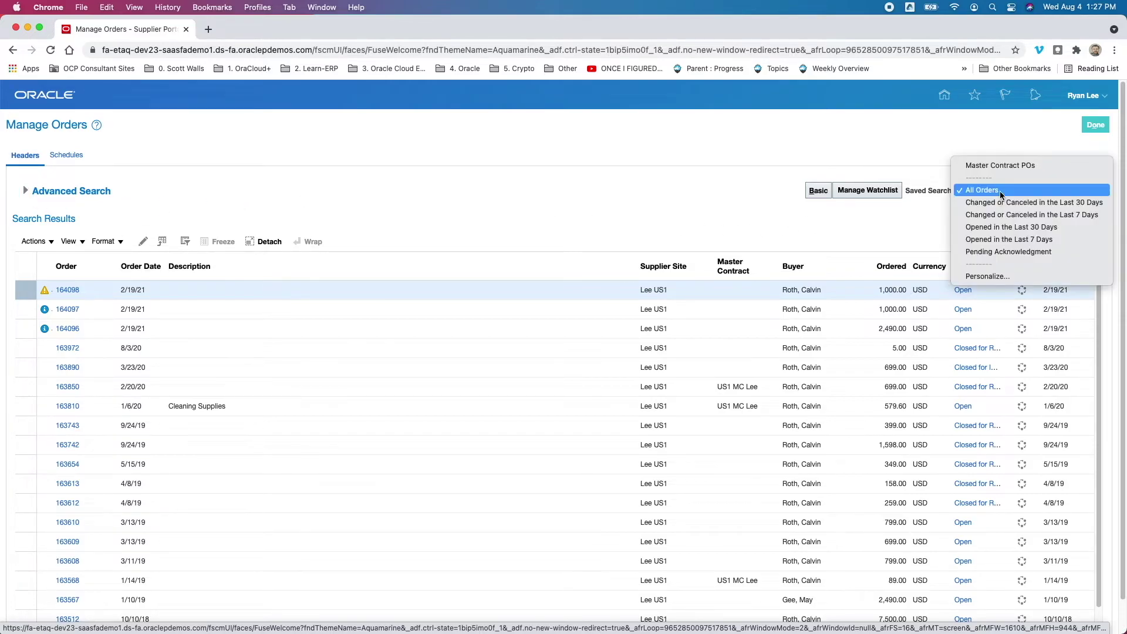
{"action": "left_click", "coordinate": [729, 211]}
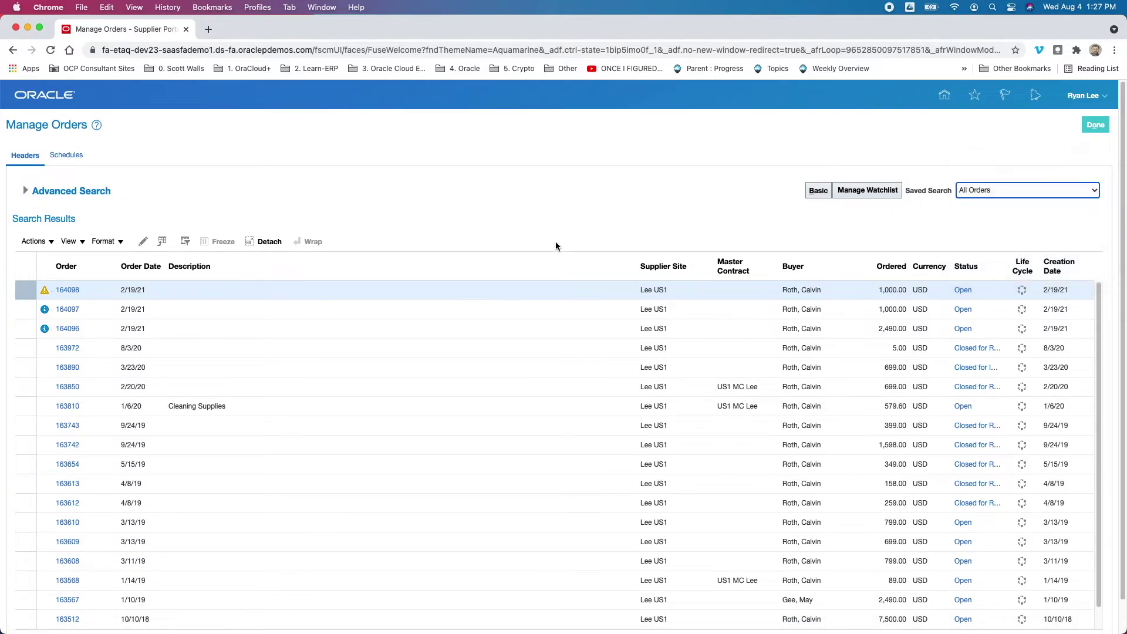
{"action": "left_click", "coordinate": [67, 241]}
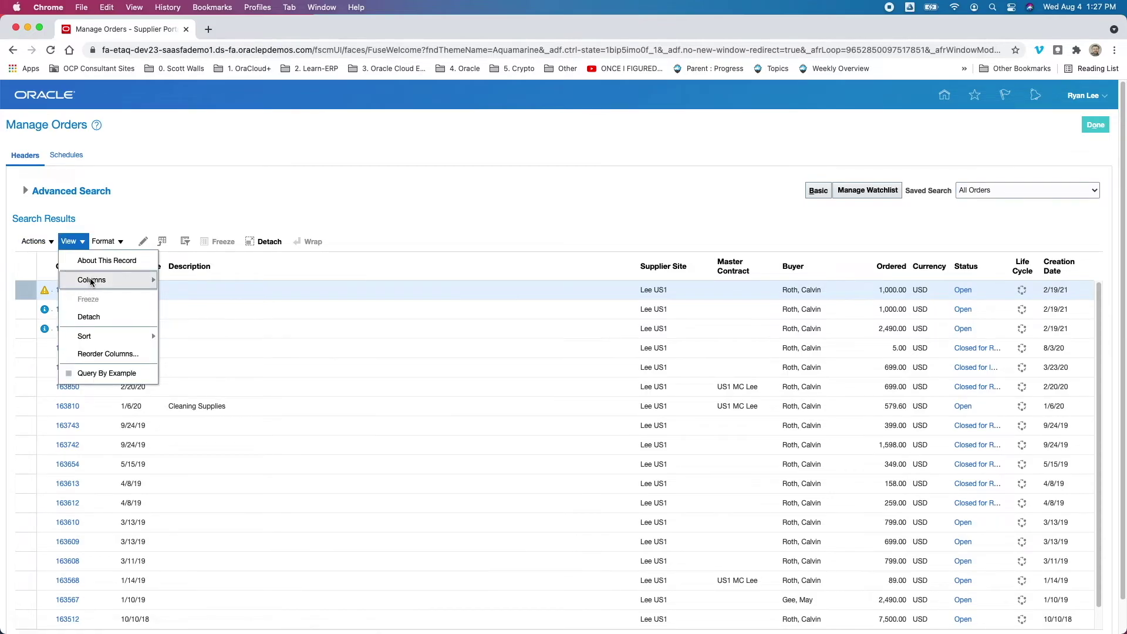
{"action": "mouse_move", "coordinate": [89, 279]}
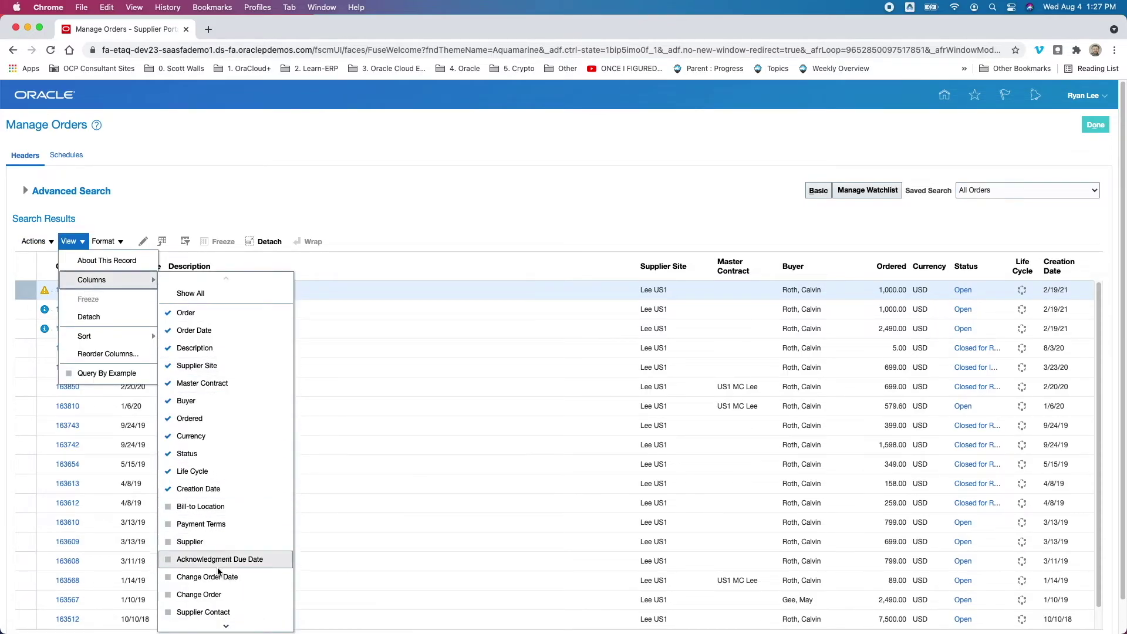
{"action": "left_click", "coordinate": [452, 250]}
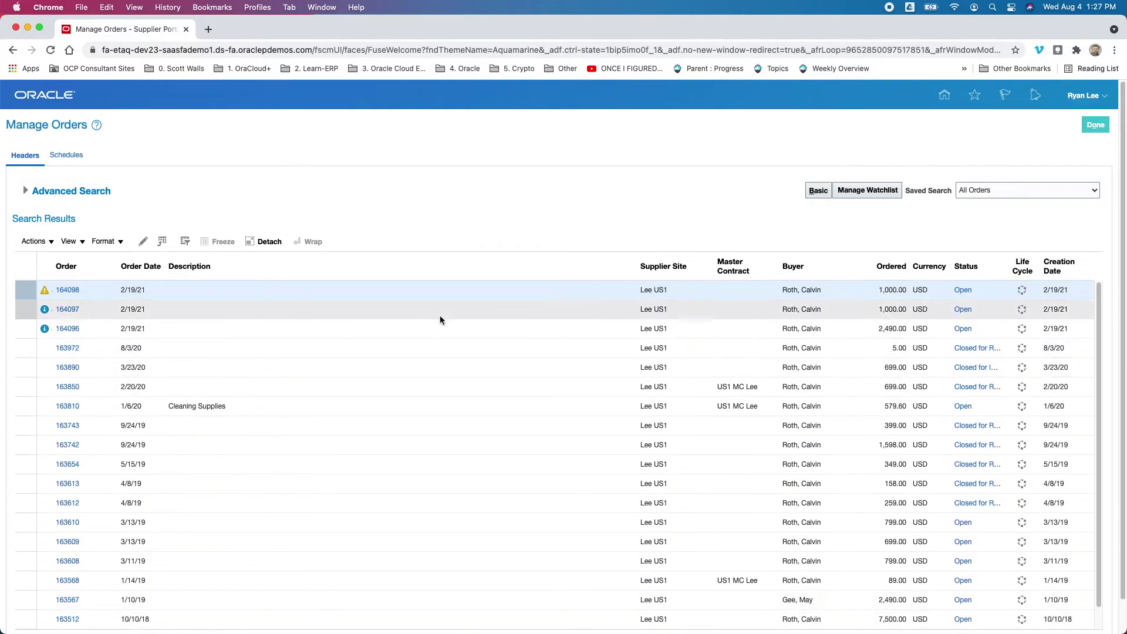
Widen the Supplier Site column in the order search results and view the available order actions
{"action": "left_click_drag", "start_coordinate": [636, 267], "coordinate": [415, 267]}
{"action": "left_click", "coordinate": [38, 246]}
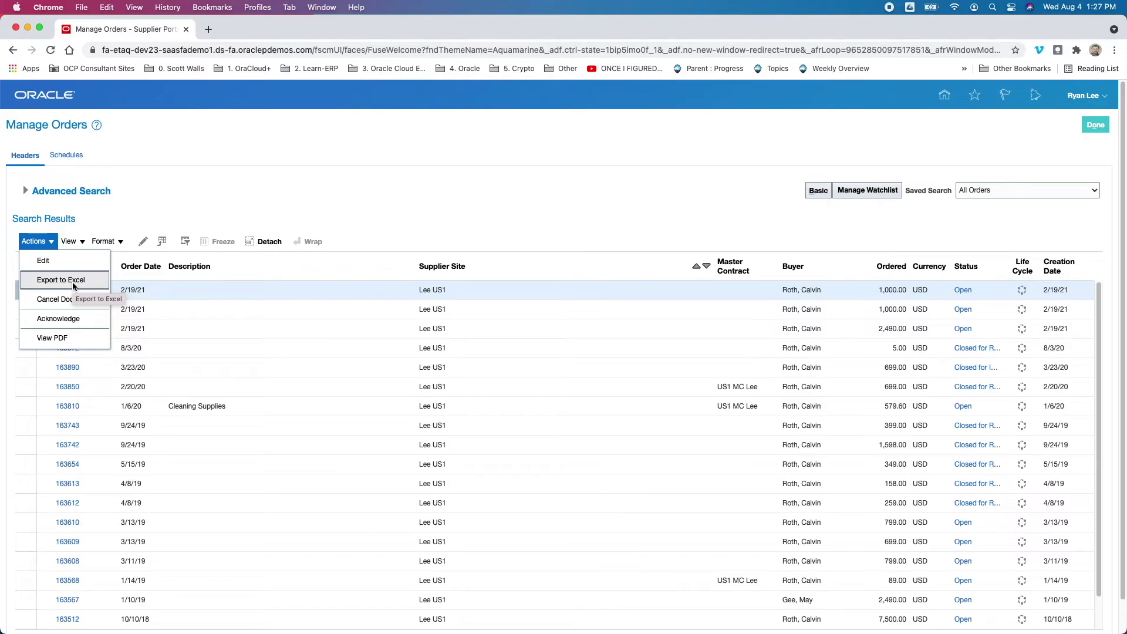
Leave Manage Orders, look over the home page and Supplier Portal overview again, and return to the home page
{"action": "left_click", "coordinate": [943, 96]}
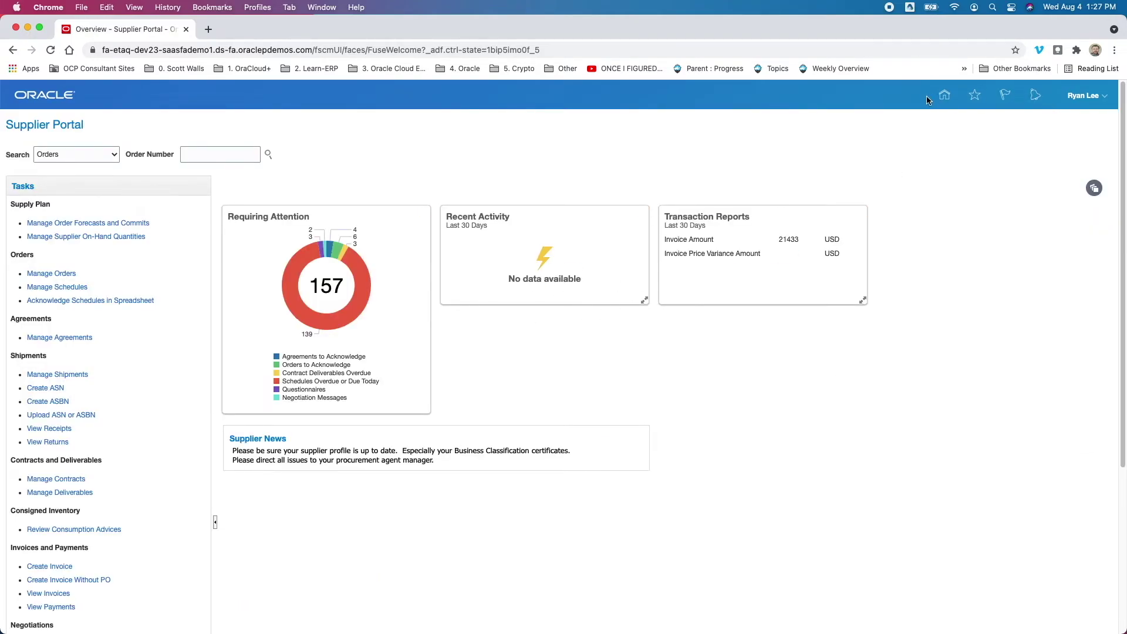
{"action": "left_click", "coordinate": [945, 96]}
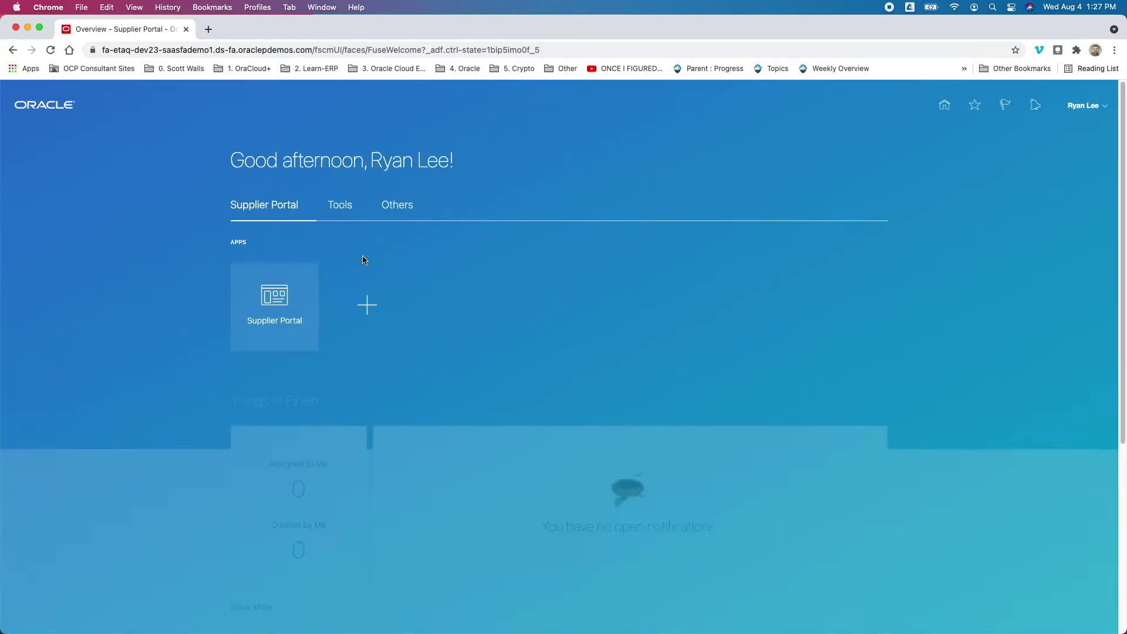
{"action": "scroll", "coordinate": [512, 339], "scroll_direction": "down", "scroll_amount": 4}
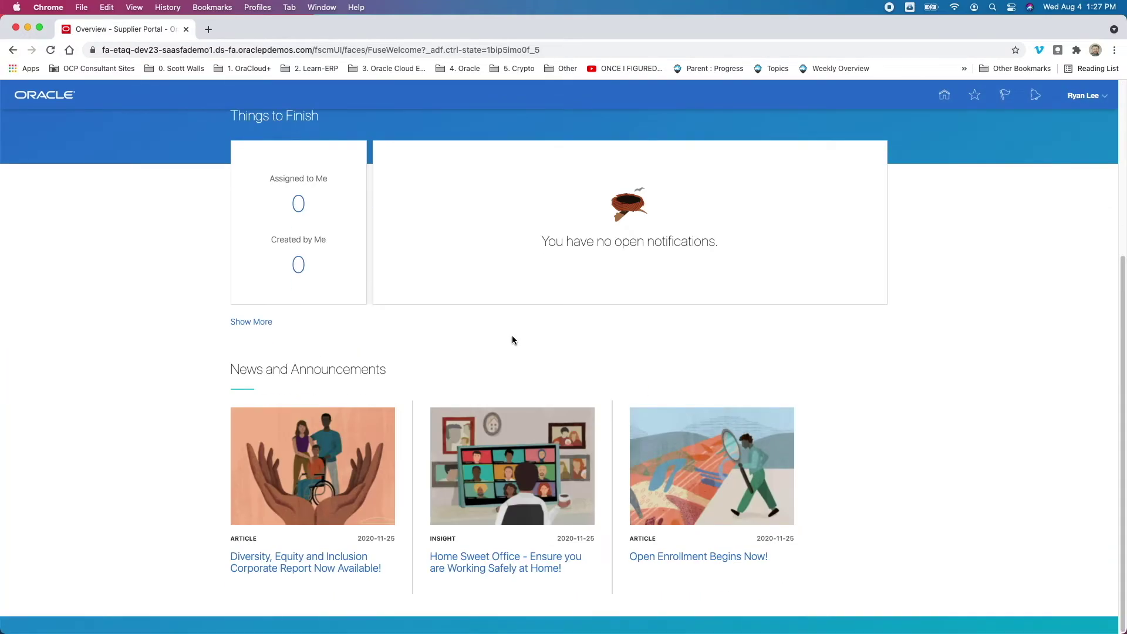
{"action": "scroll", "coordinate": [512, 339], "scroll_direction": "up", "scroll_amount": 4}
{"action": "left_click", "coordinate": [279, 296]}
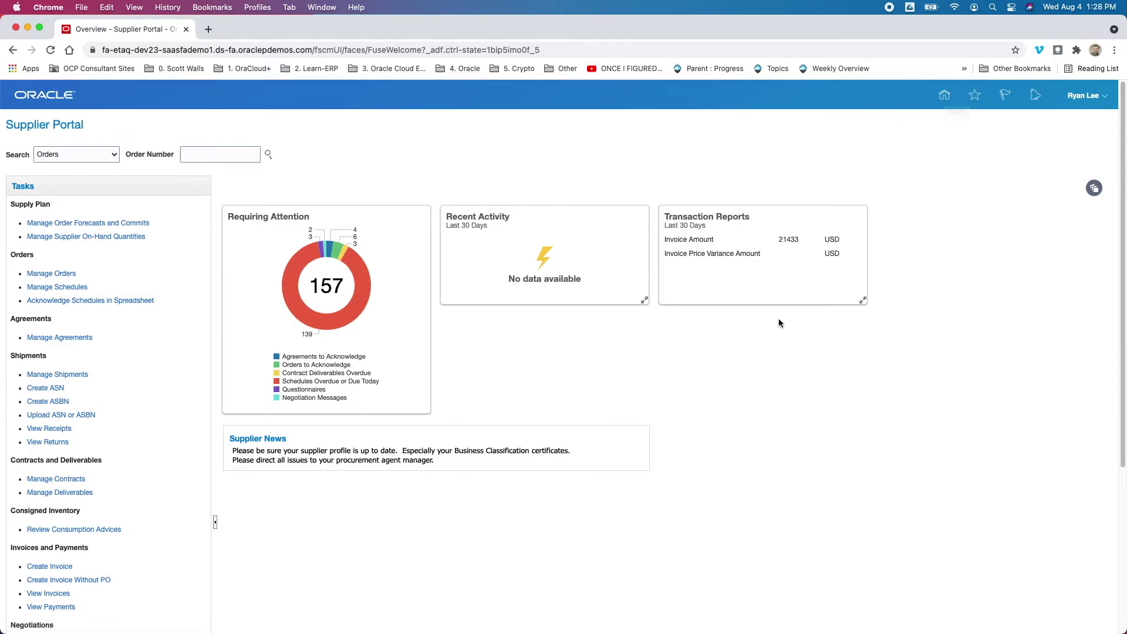
{"action": "left_click", "coordinate": [951, 102]}
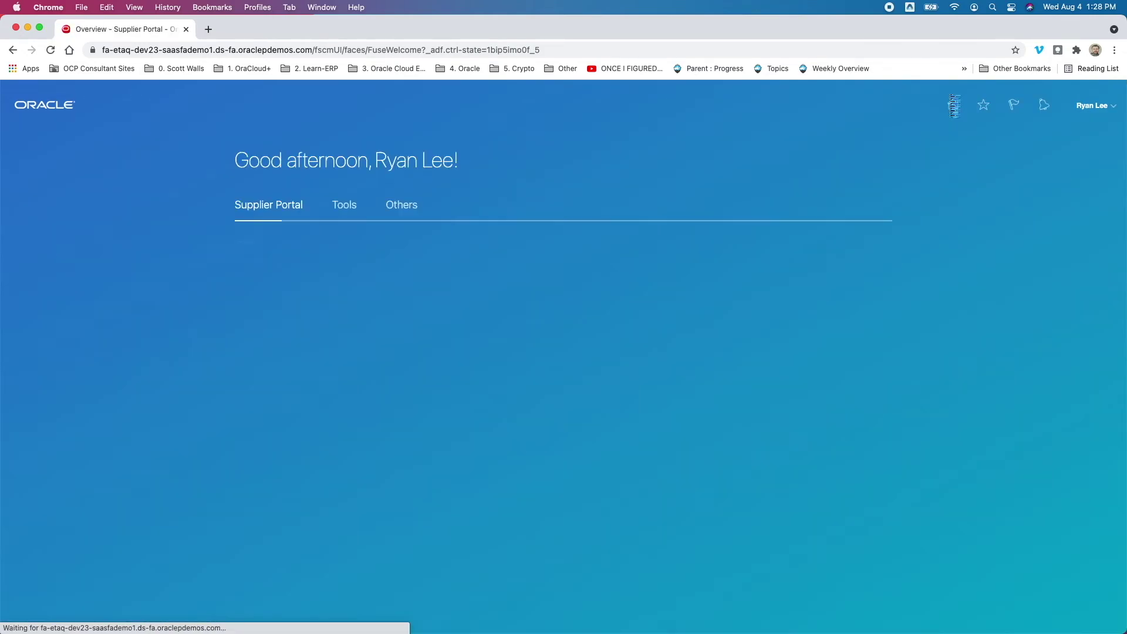